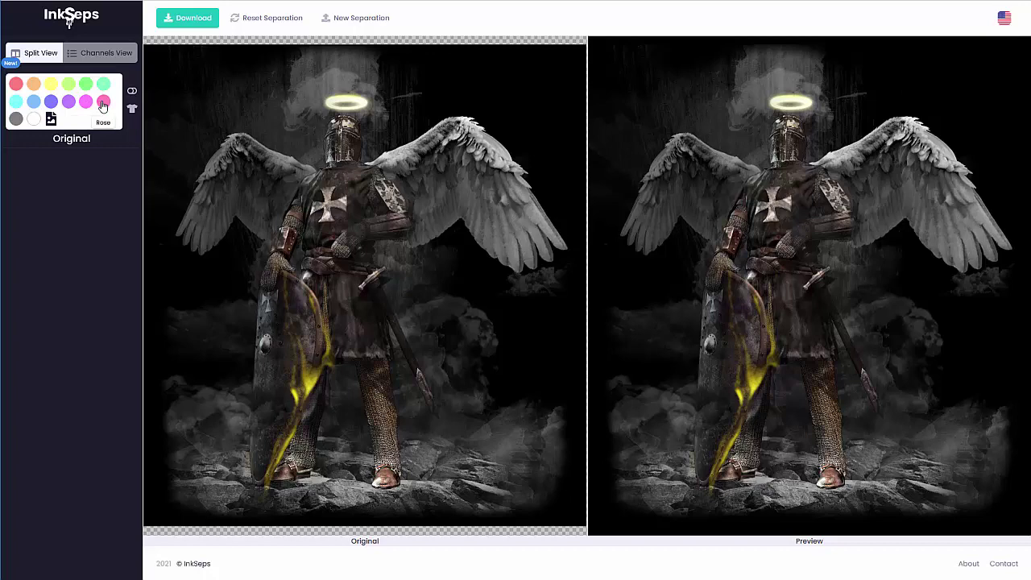
Remove the Rose, Magenta, Violet and Blue channels from the separation
click(103, 106)
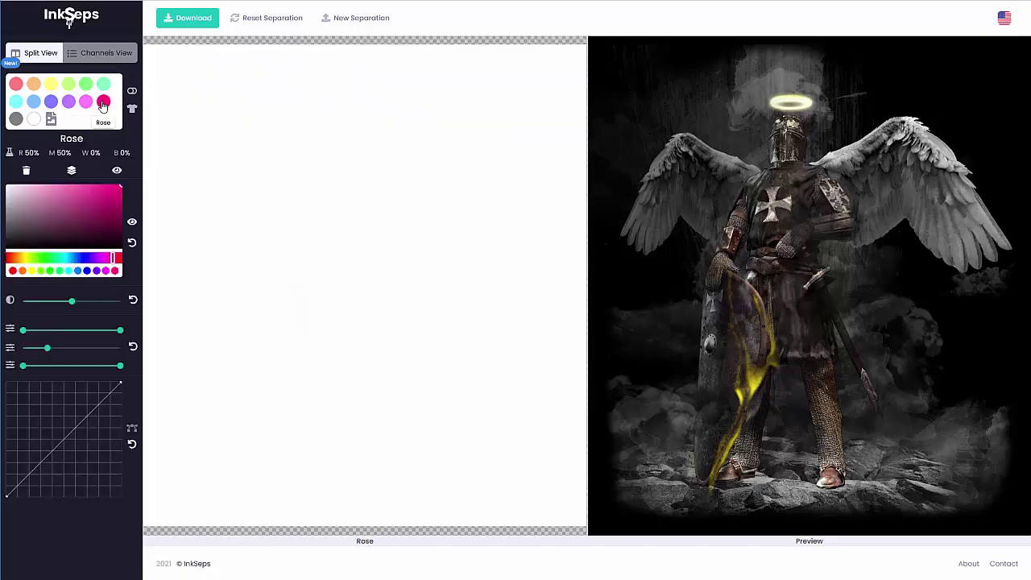
click(25, 169)
click(85, 102)
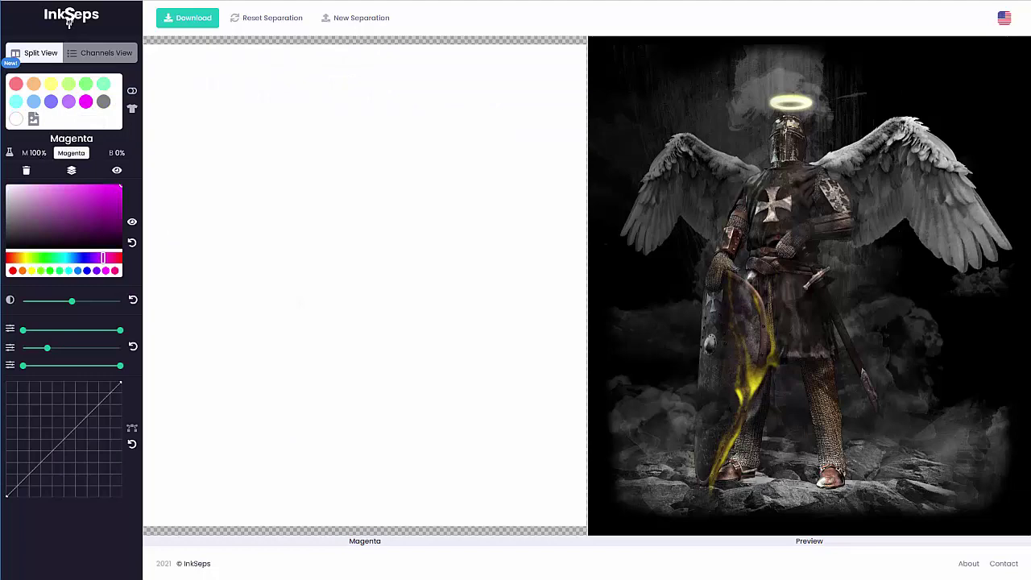
click(26, 171)
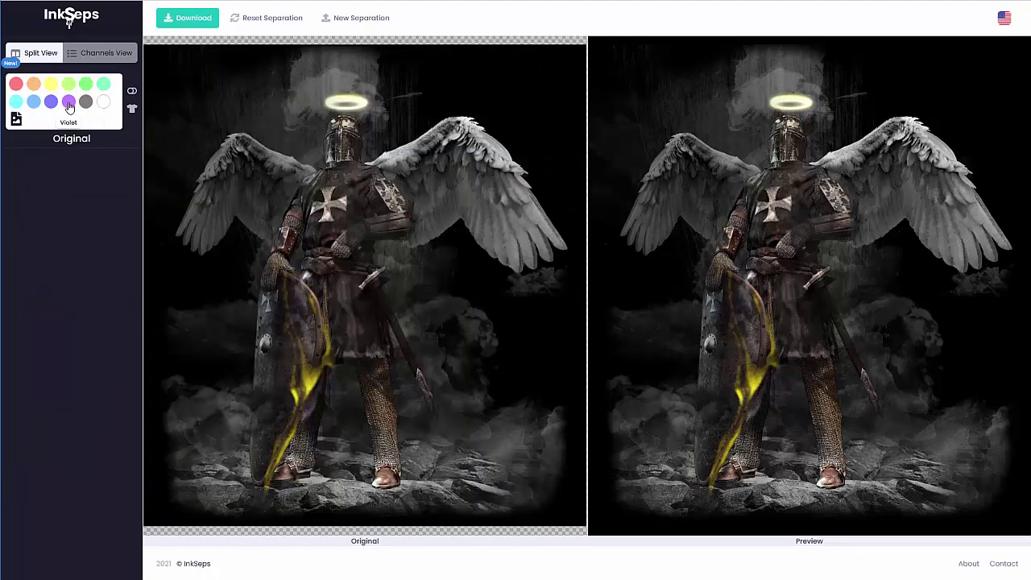
click(69, 103)
click(26, 171)
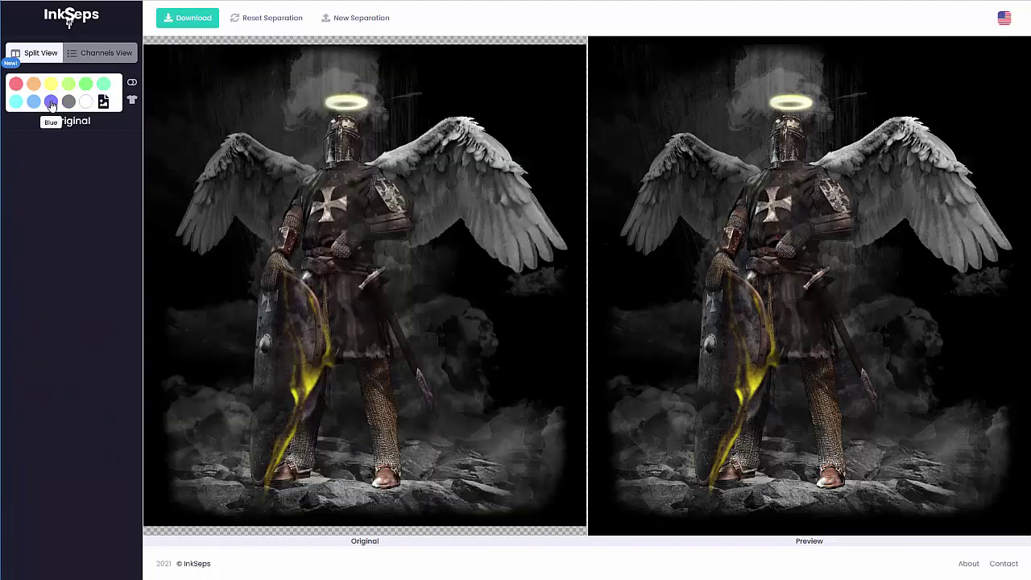
click(51, 100)
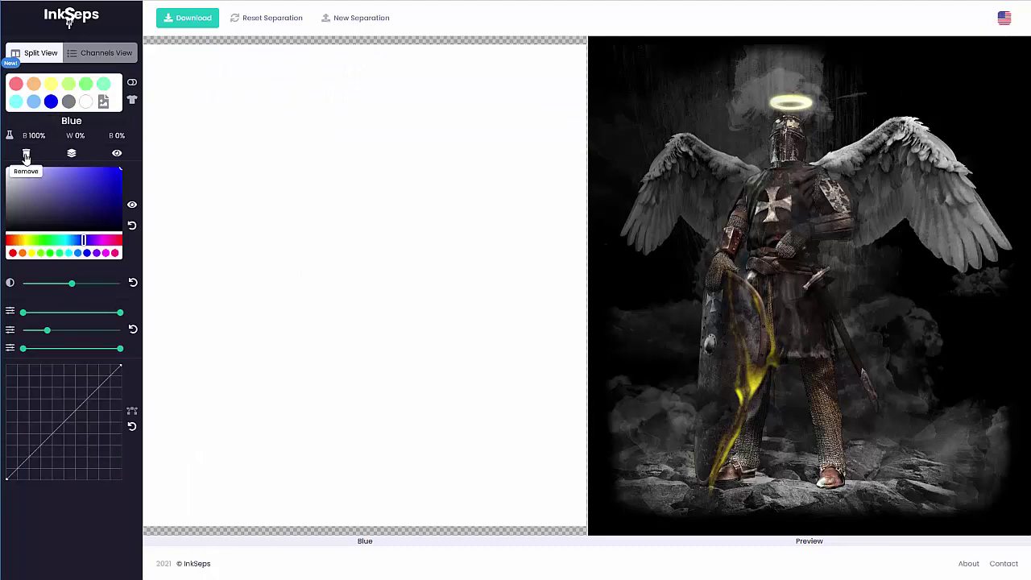
click(25, 153)
Remove the Azure, Cyan, Mint, Green and Lime channels as well
click(33, 101)
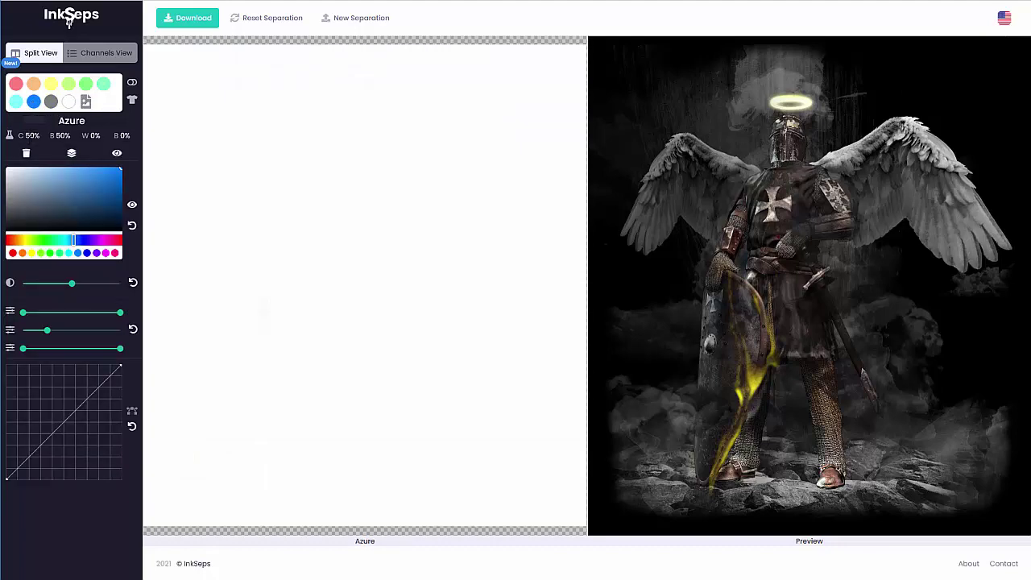
click(27, 153)
click(16, 102)
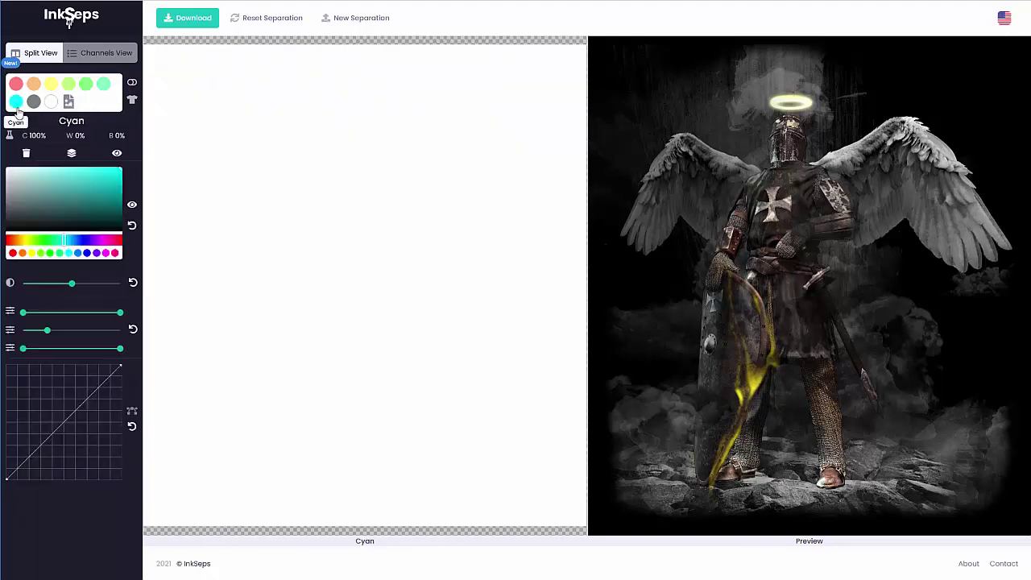
click(26, 154)
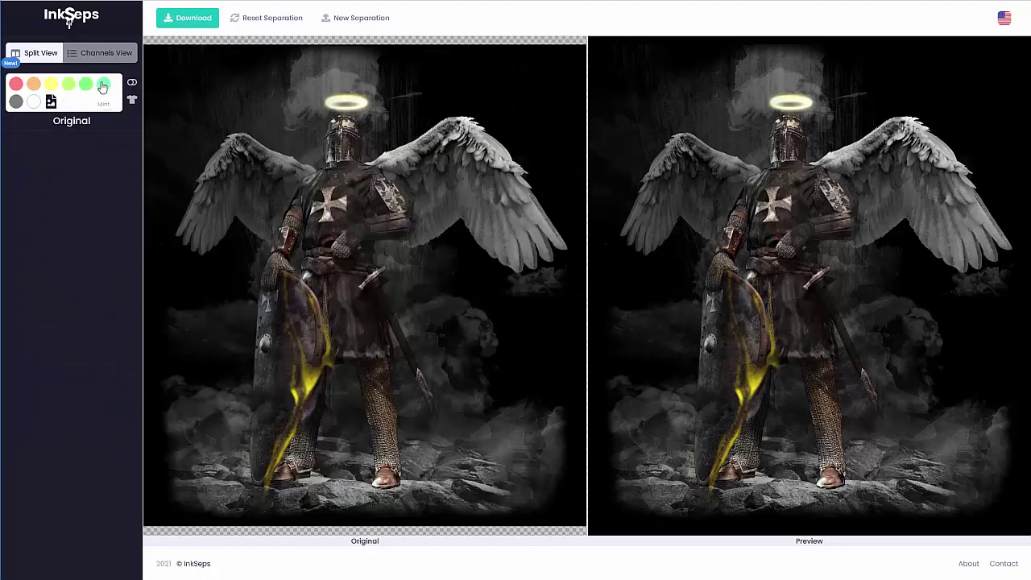
click(103, 86)
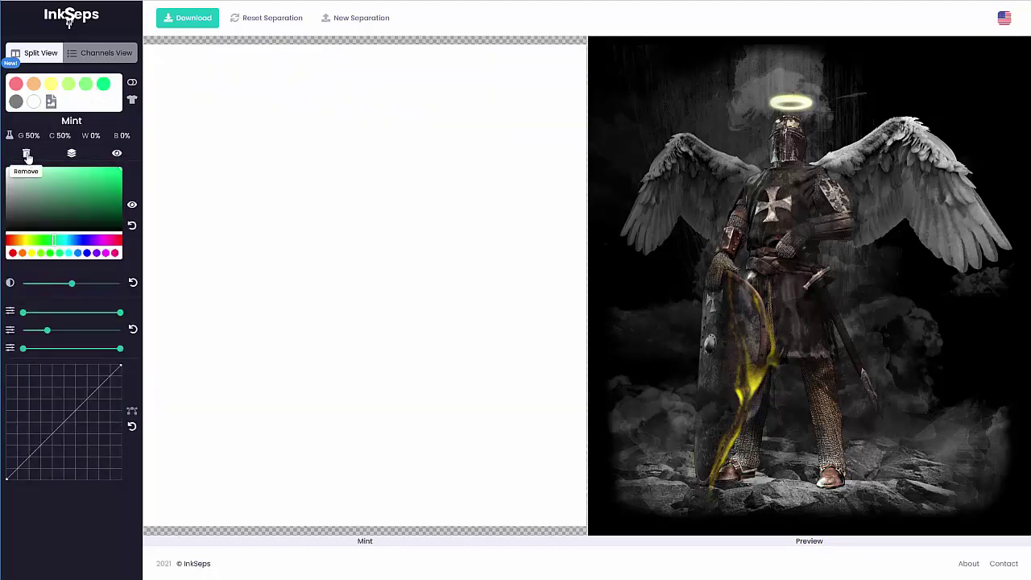
click(26, 154)
click(86, 84)
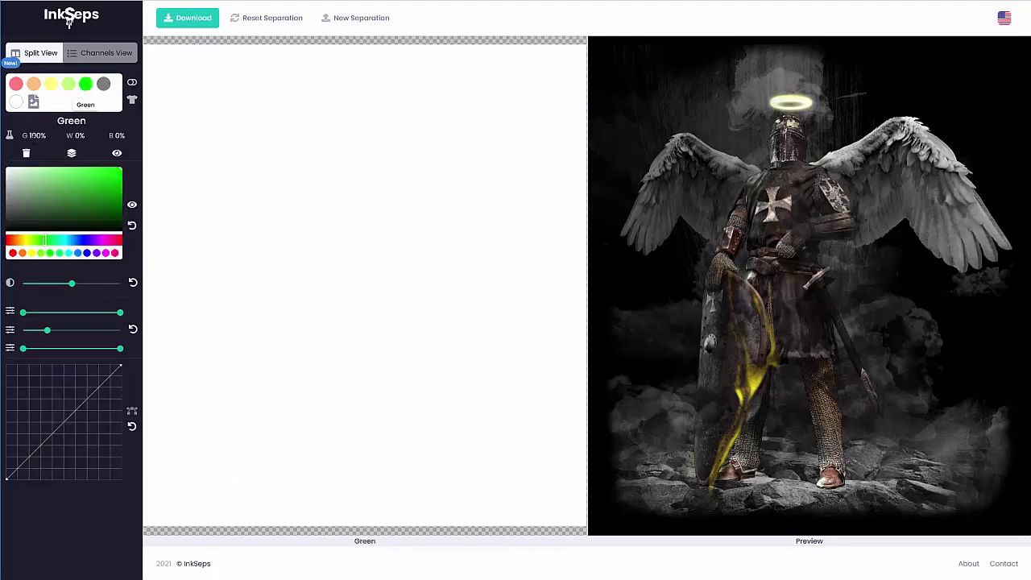
click(27, 154)
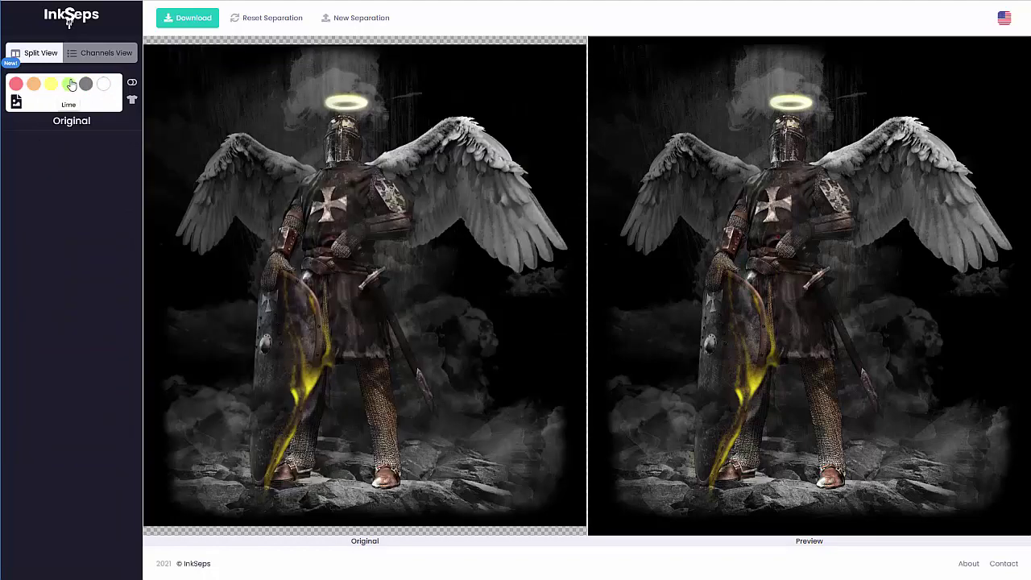
click(70, 83)
click(27, 154)
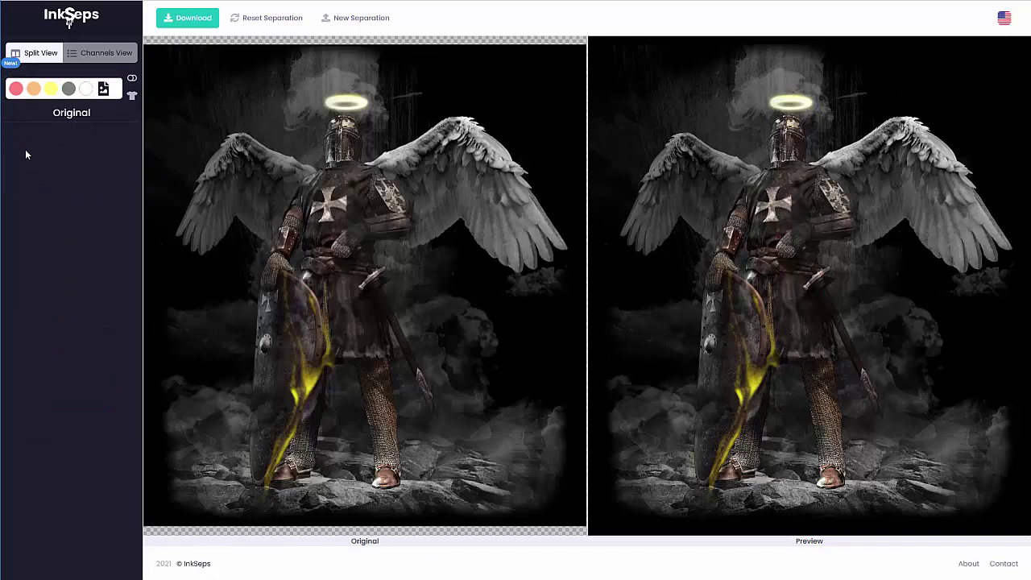
Select the Yellow channel and toggle it off and on in the preview to check it
click(51, 90)
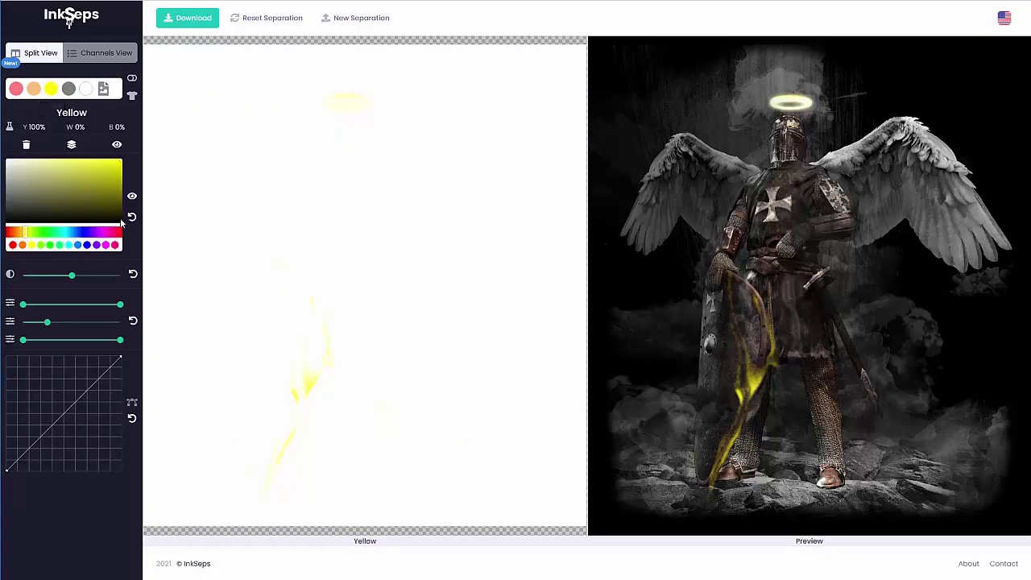
click(132, 198)
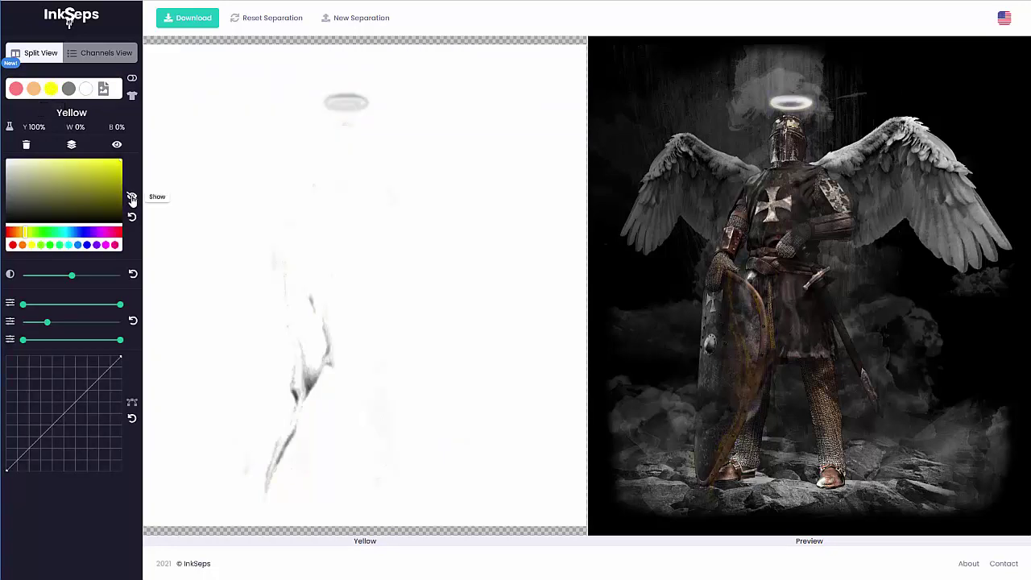
click(132, 198)
click(132, 198)
click(132, 199)
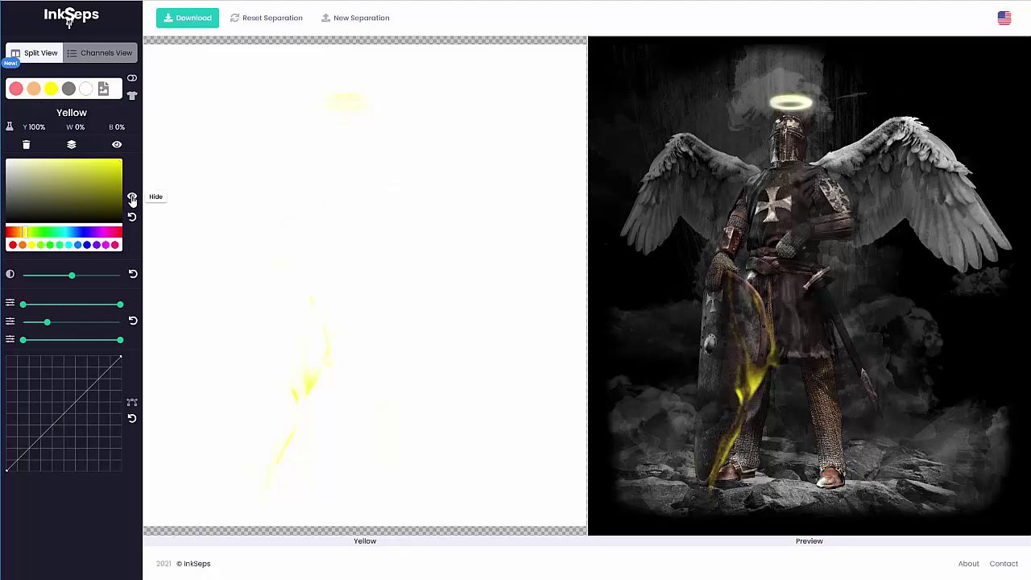
Compare with Orange, then bring up Yellow's merge-into choices: red, orange, yellow, black
click(34, 90)
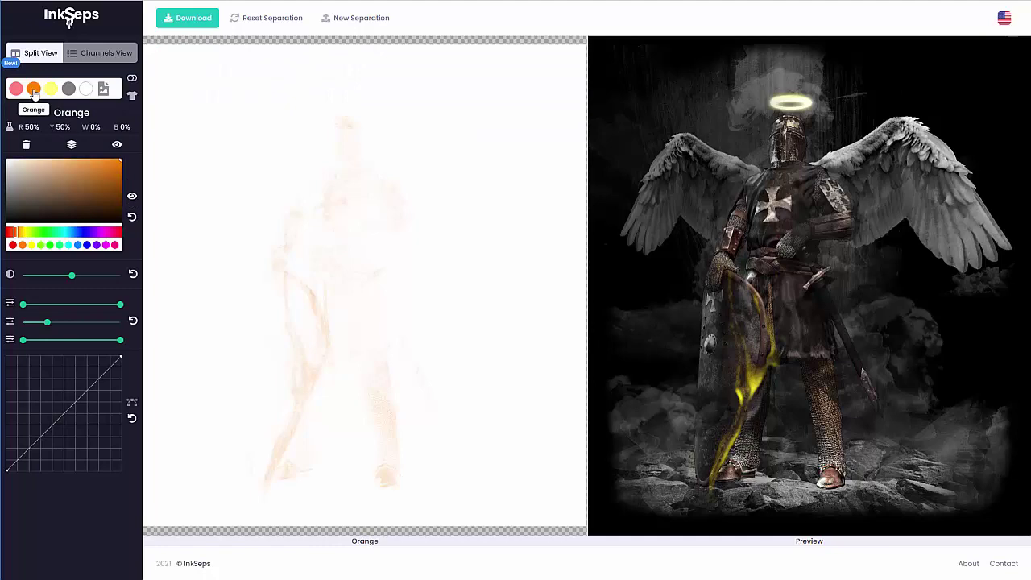
click(51, 89)
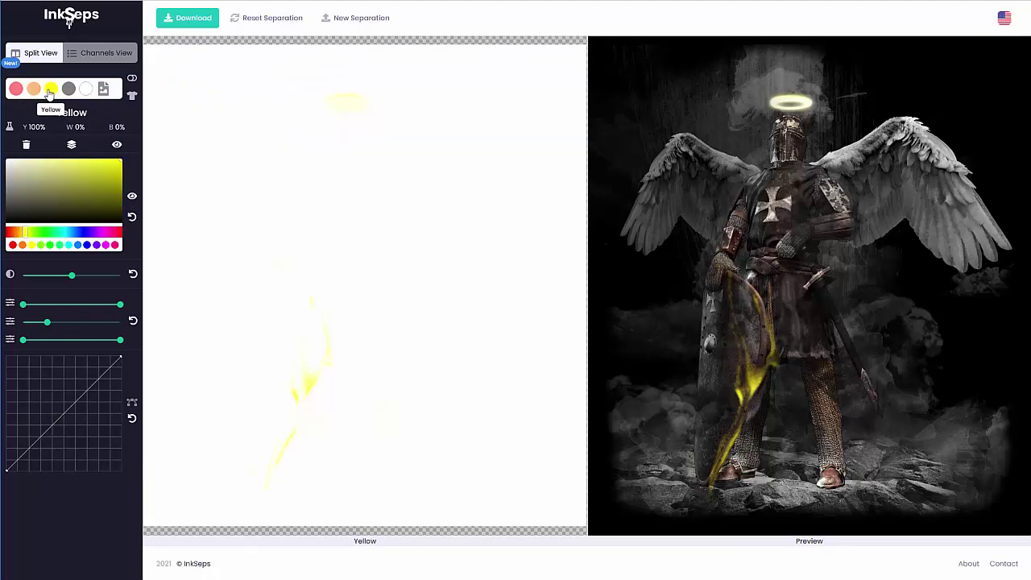
click(72, 148)
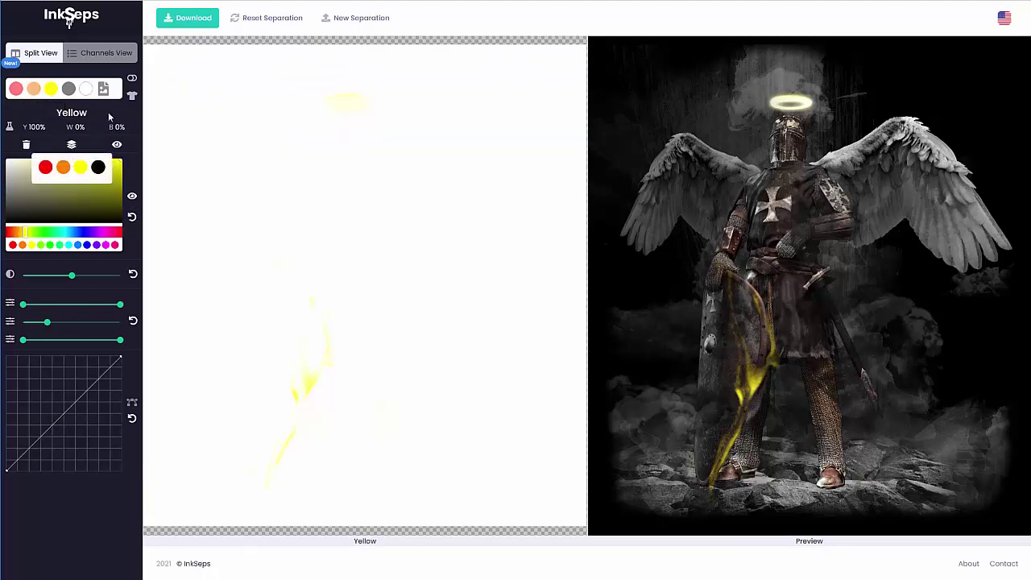
Merge Yellow into Orange, shift its hue to golden yellow (R 16%, Y 84%), and show the original
click(70, 20)
click(62, 167)
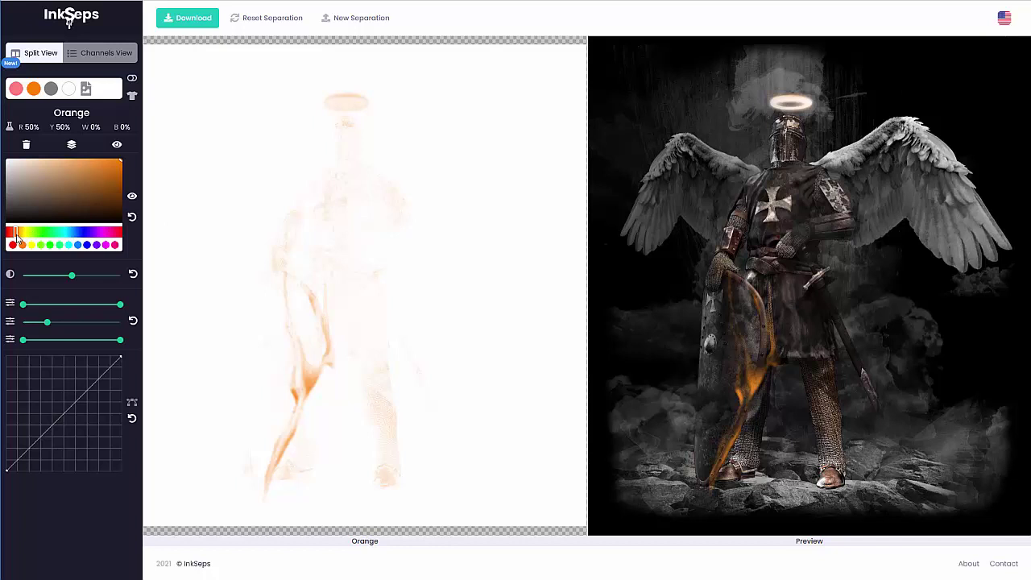
drag(17, 234, 23, 236)
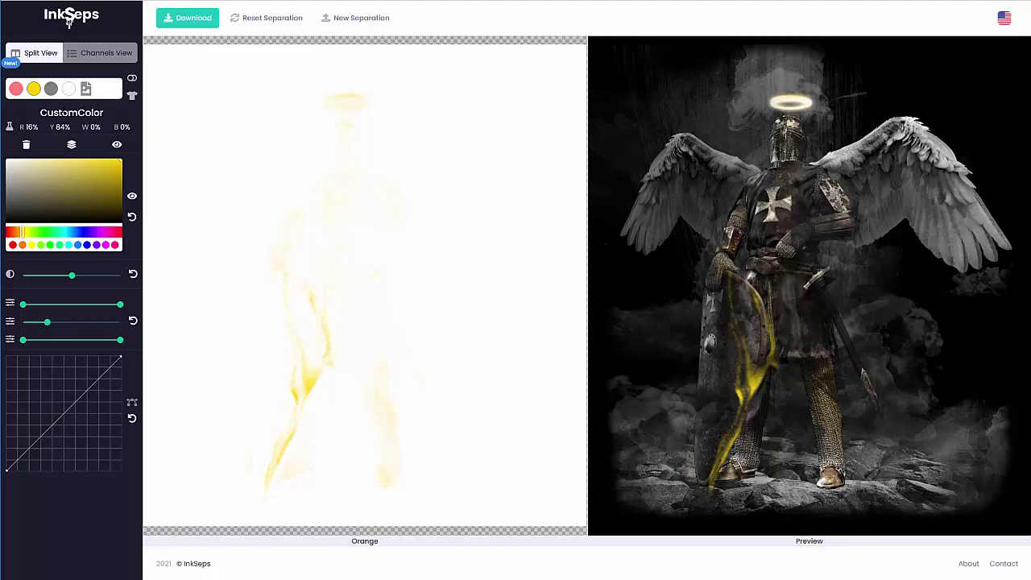
click(85, 89)
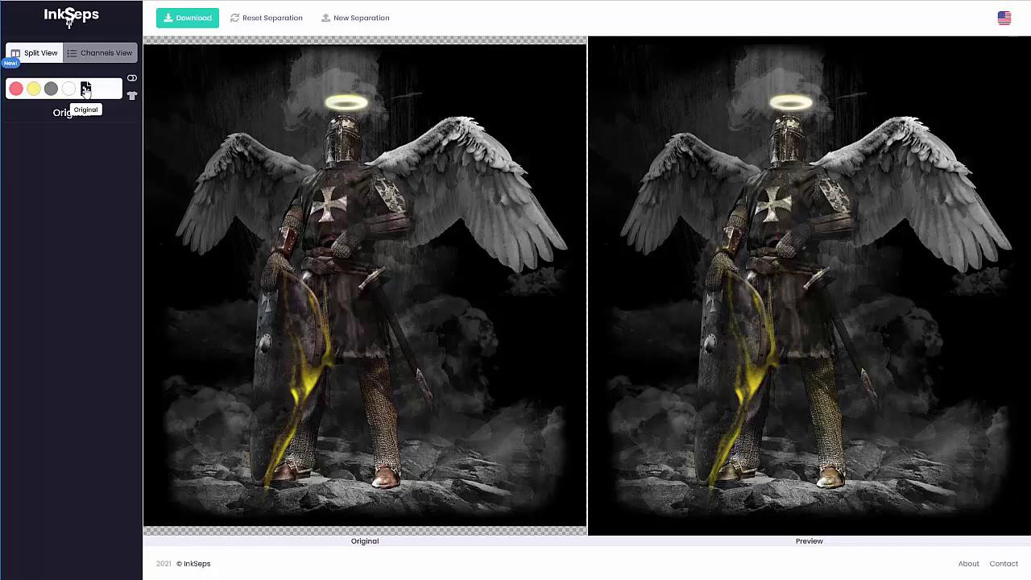
Raise the Red channel's contrast and bend its tone curve downward, then show the original
click(16, 89)
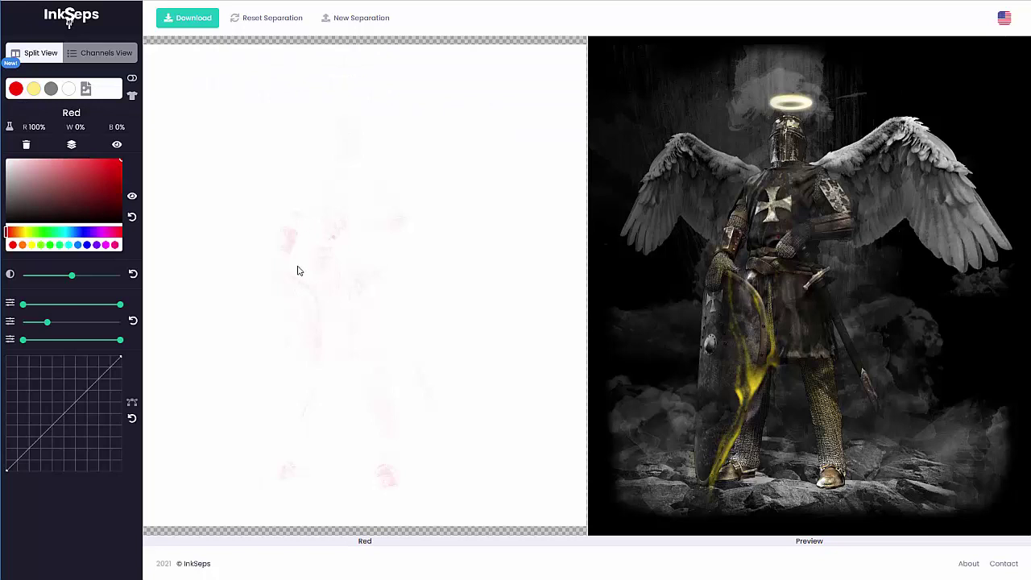
click(132, 197)
click(132, 197)
mouse_move(73, 279)
drag(74, 279, 108, 277)
click(132, 196)
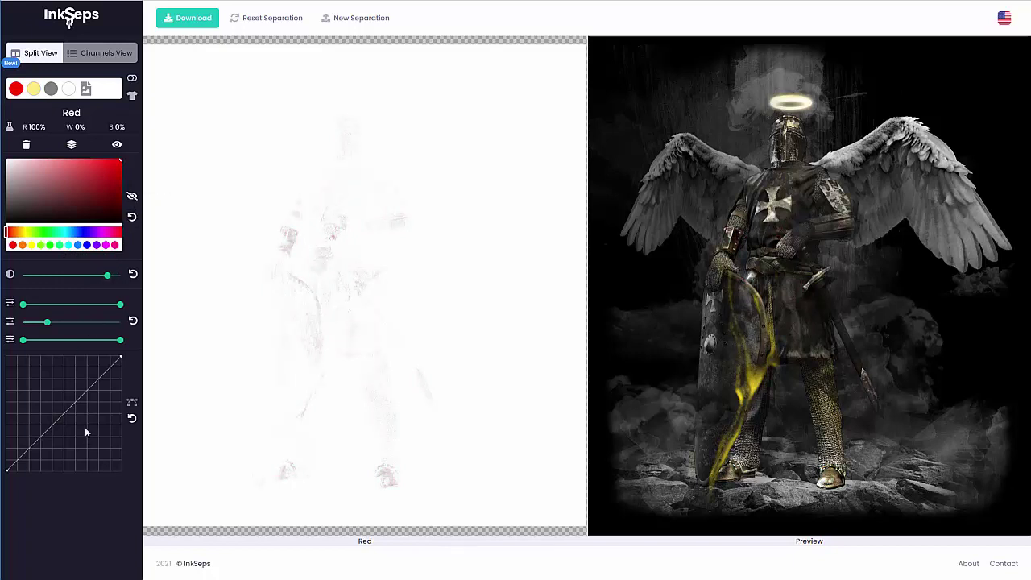
drag(70, 416, 91, 422)
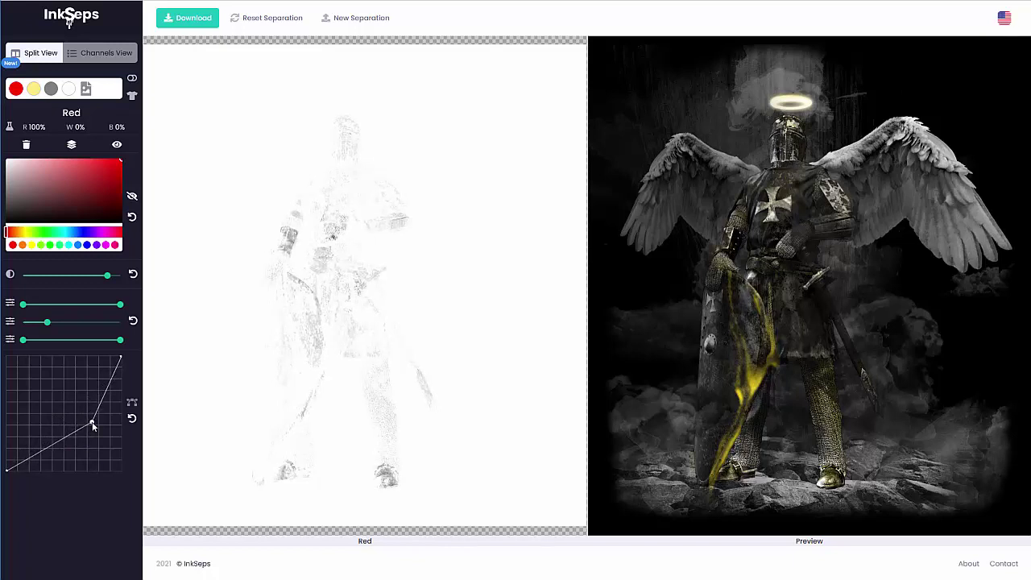
click(133, 197)
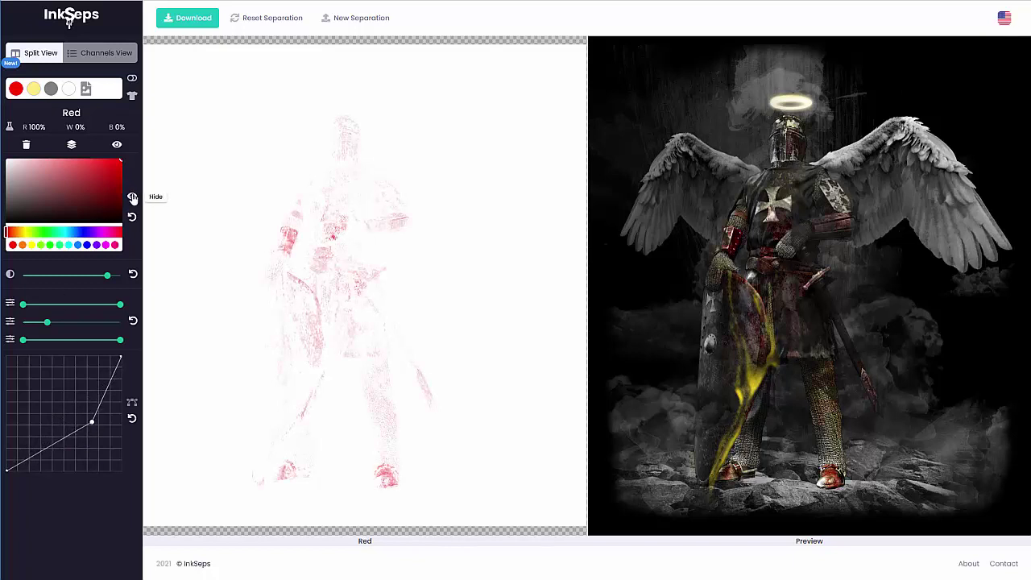
click(86, 89)
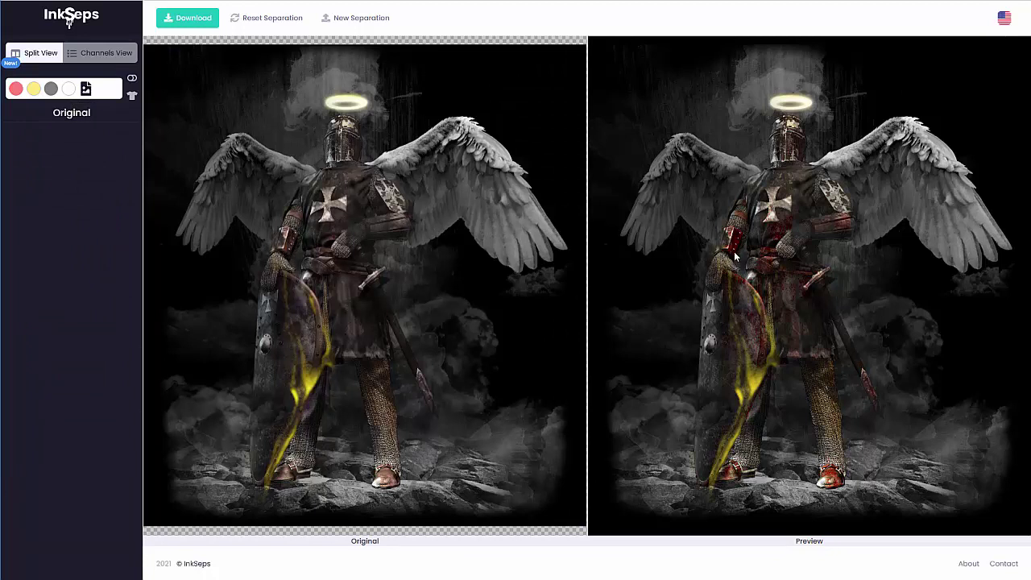
Lighten the Red ink to a pale pink custom tint, then show the original image
click(16, 87)
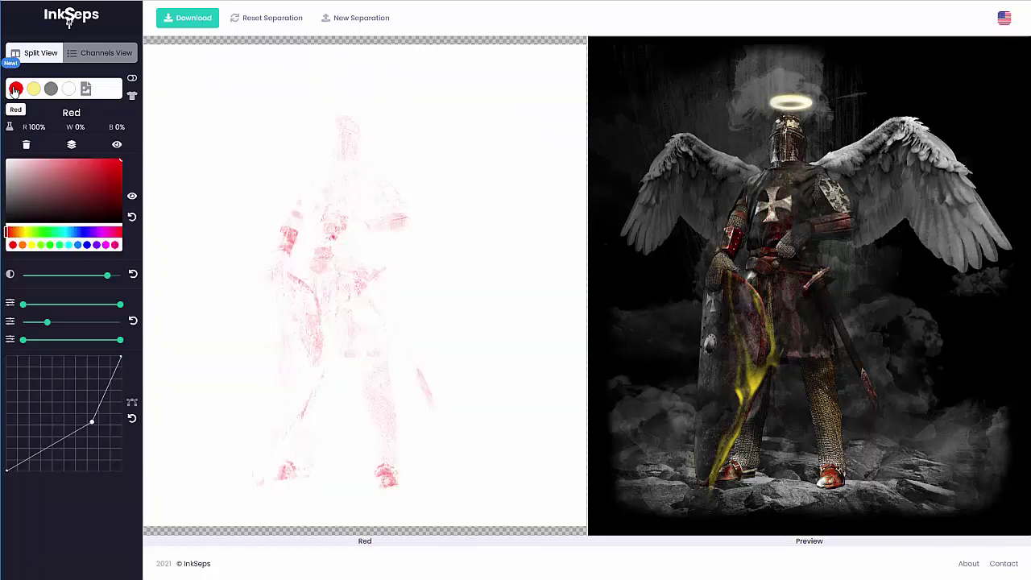
click(59, 160)
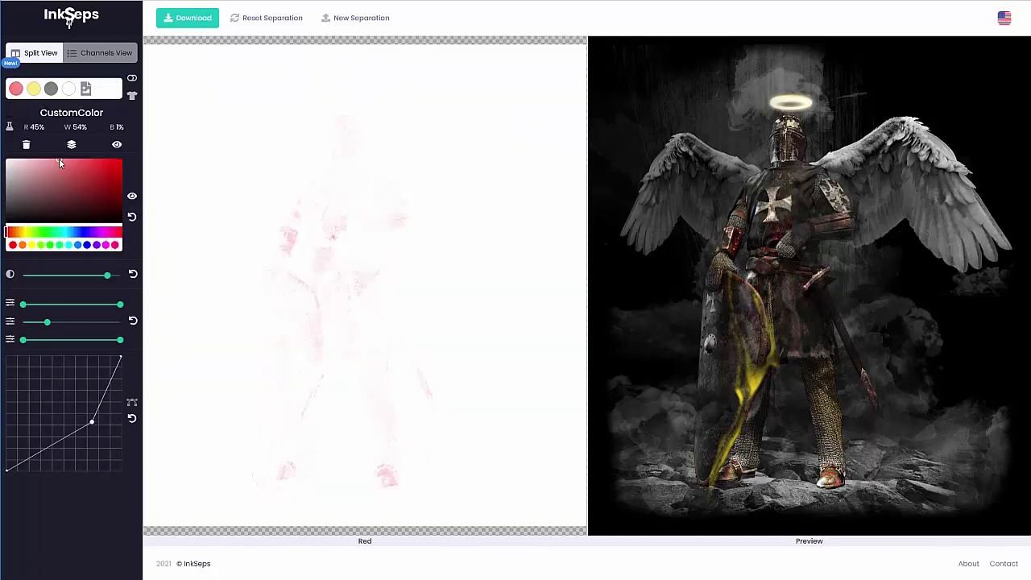
click(58, 162)
click(85, 89)
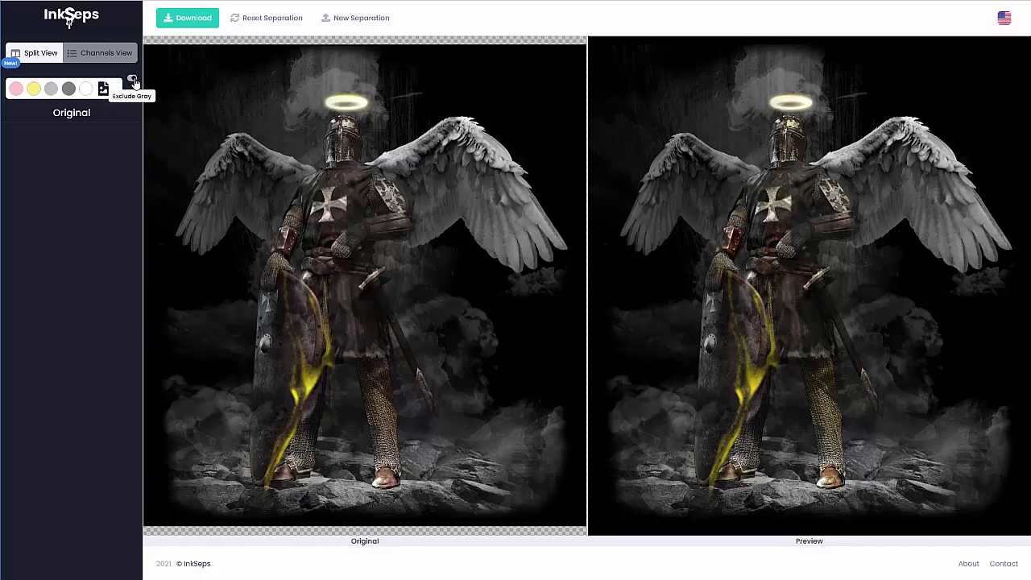
click(51, 88)
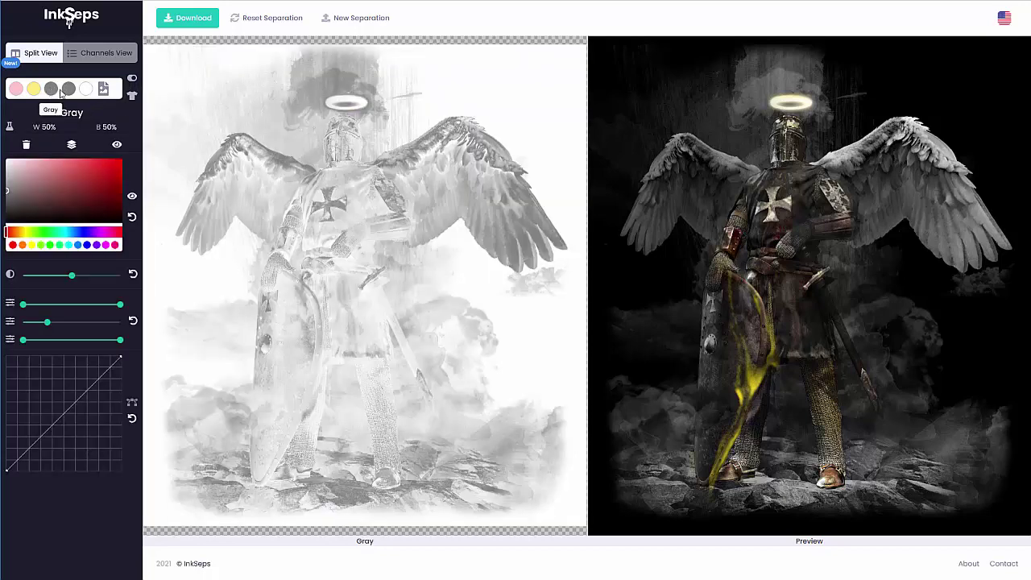
click(68, 89)
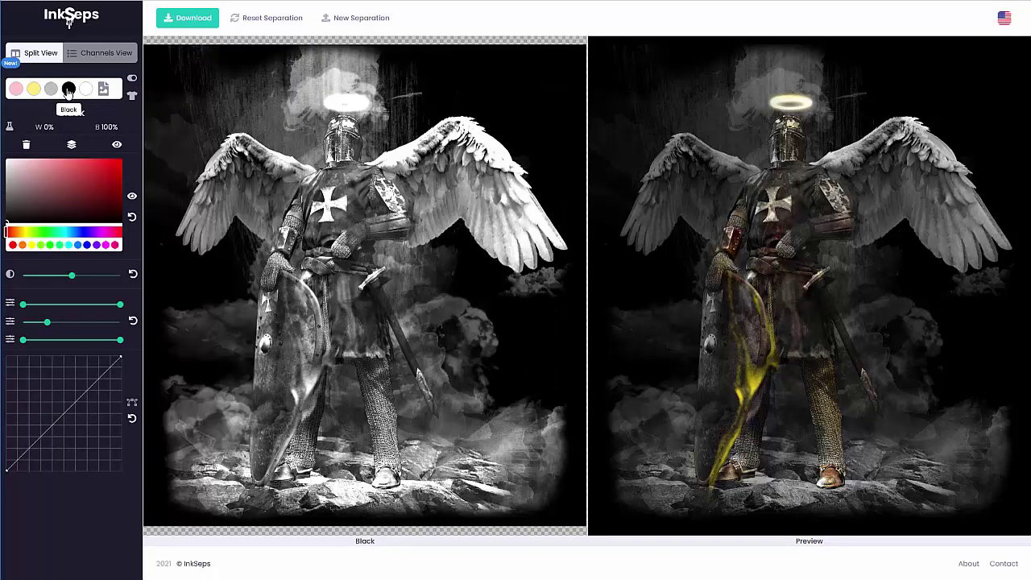
click(131, 82)
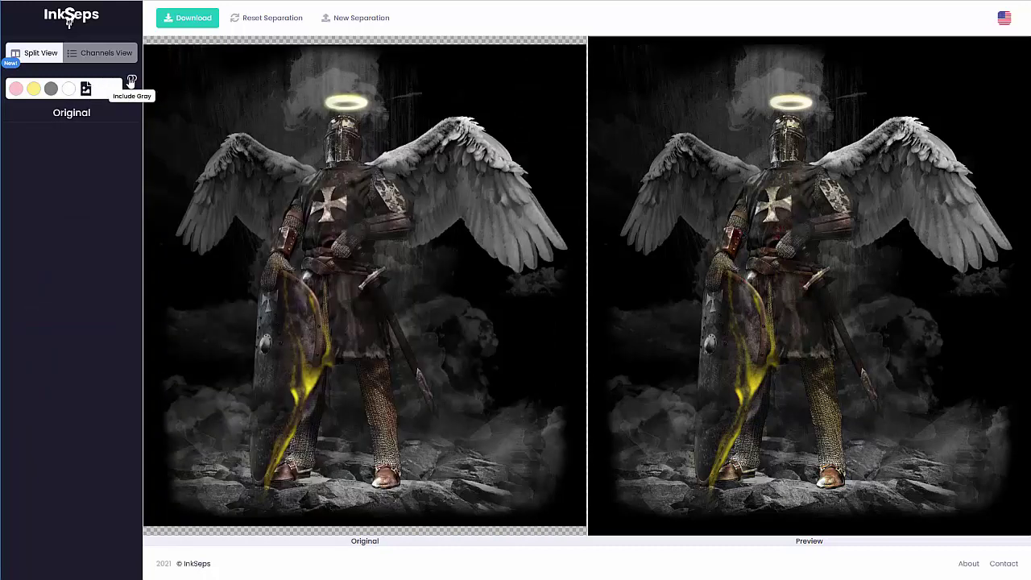